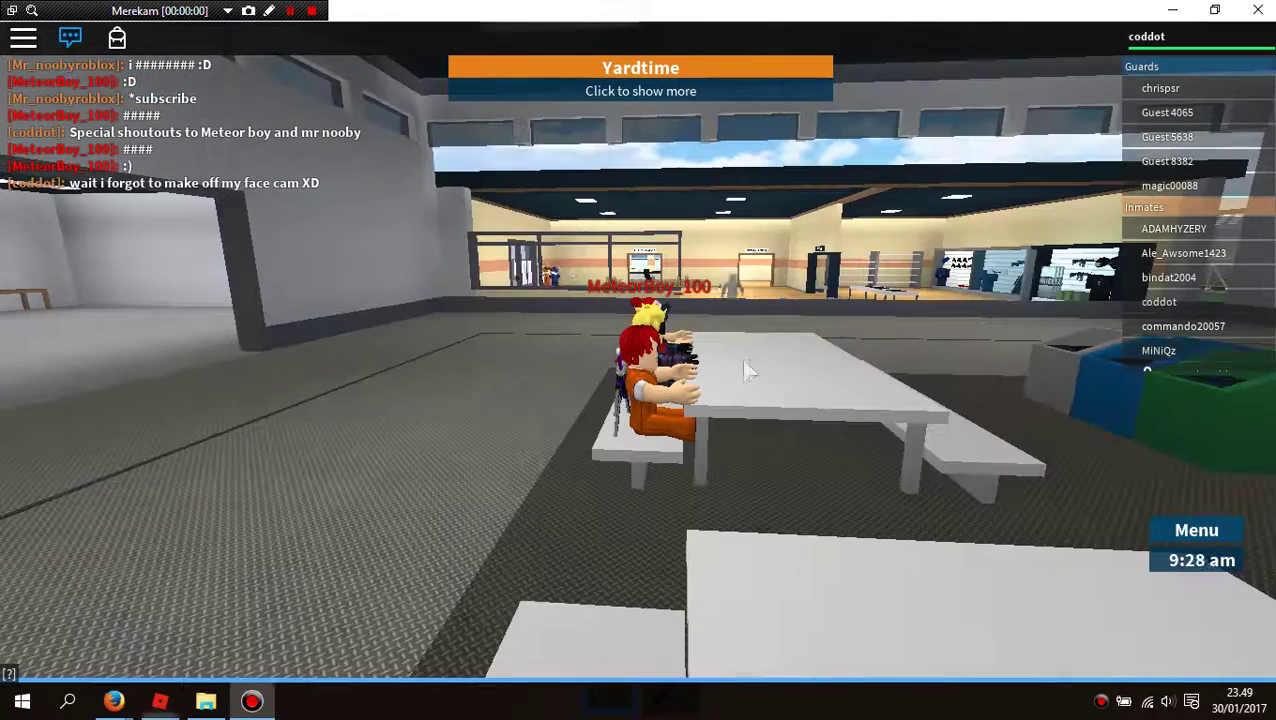
scroll(747, 358, up, 3)
- Turn the camera toward the seated players and send 'hello guys' in chat
key(Left)
key(Left)
key(Left)
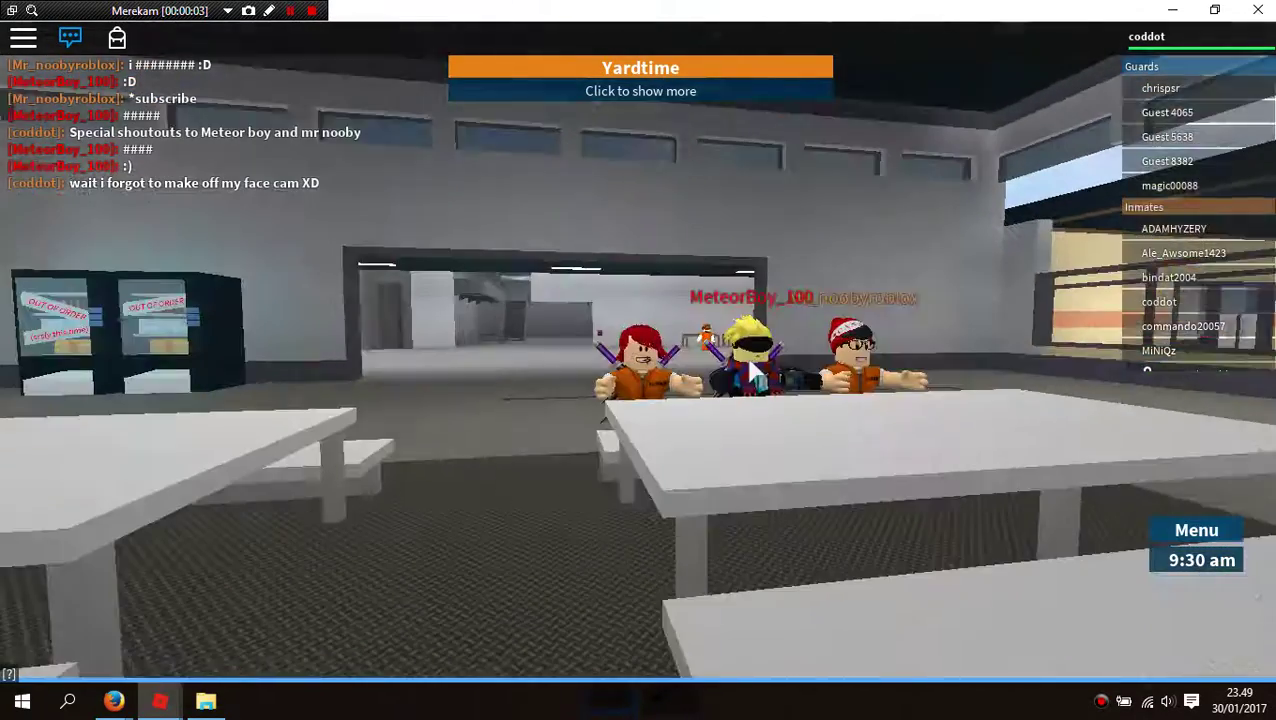
scroll(750, 365, up, 2)
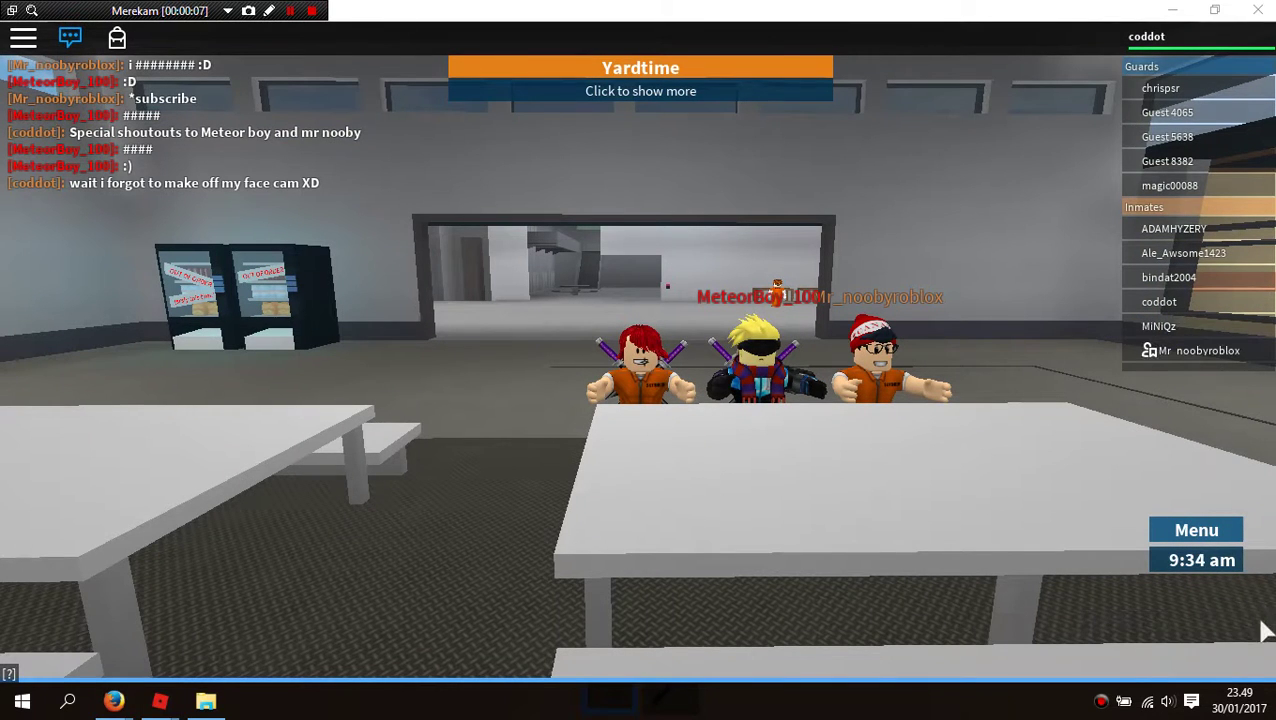
key(Left)
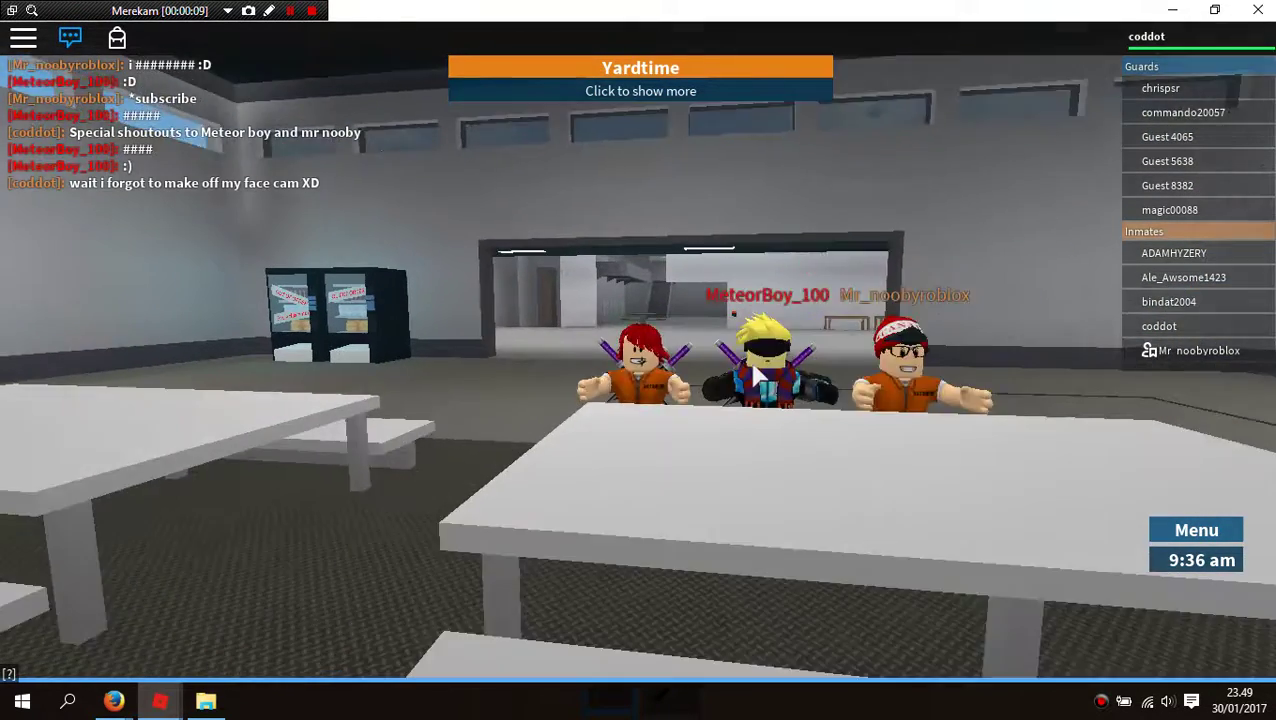
scroll(757, 377, up, 2)
scroll(760, 375, down, 1)
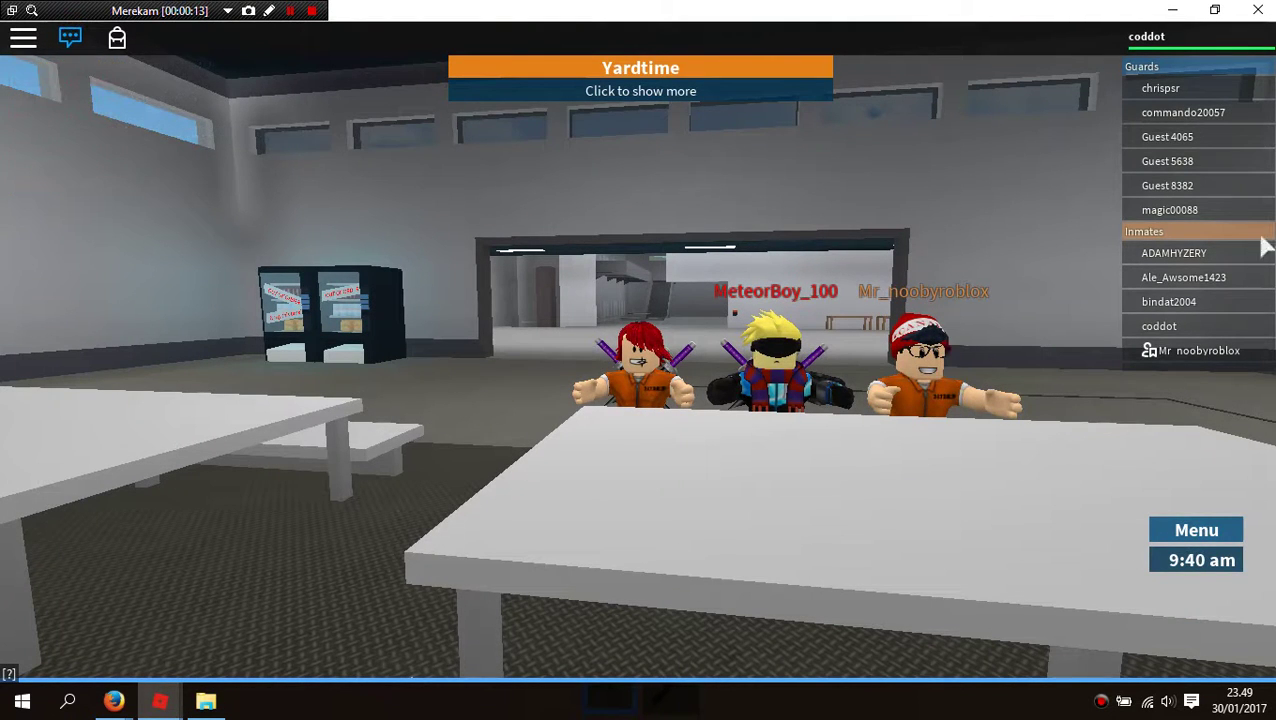
key(Left)
key(Right)
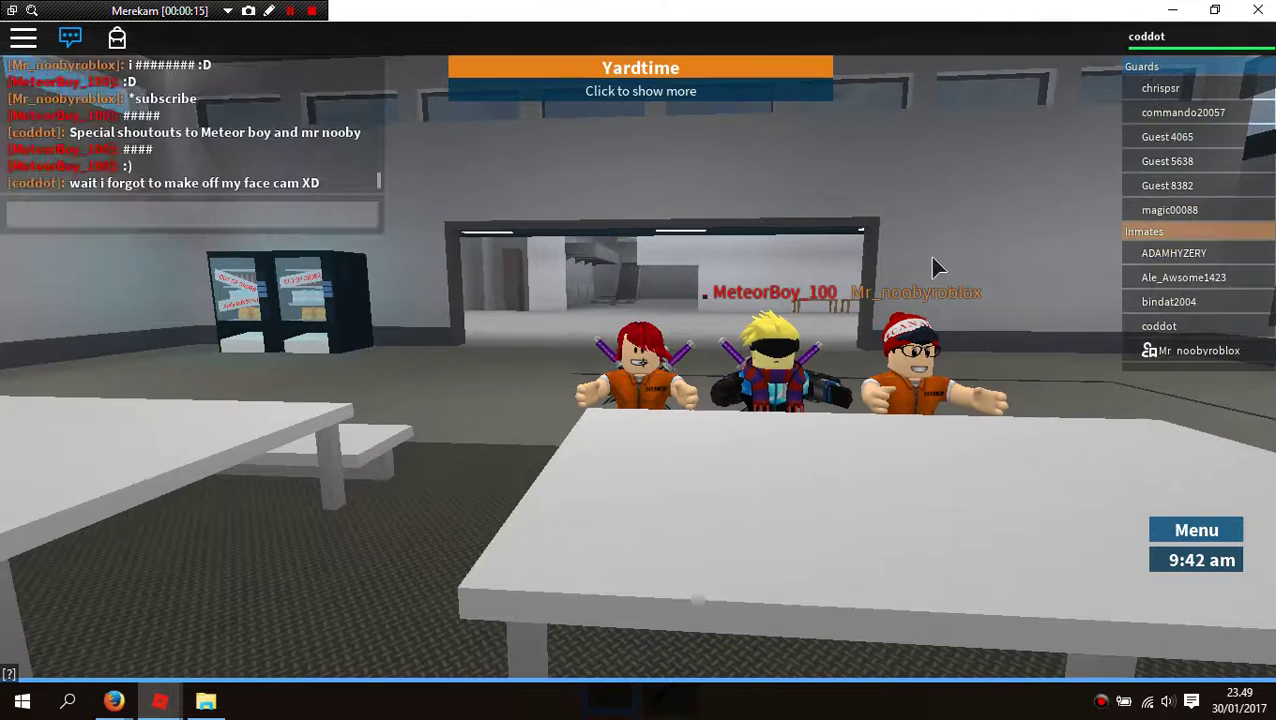
text(m)
text(hello guys)
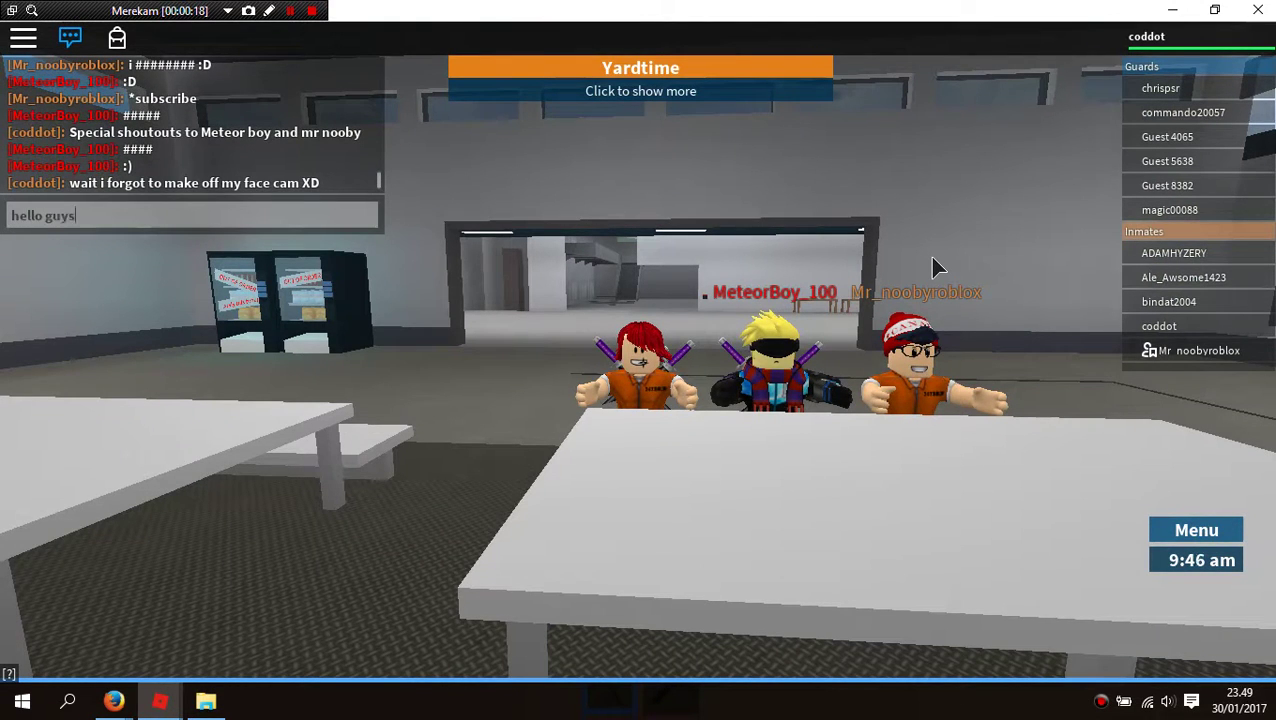
key(Return)
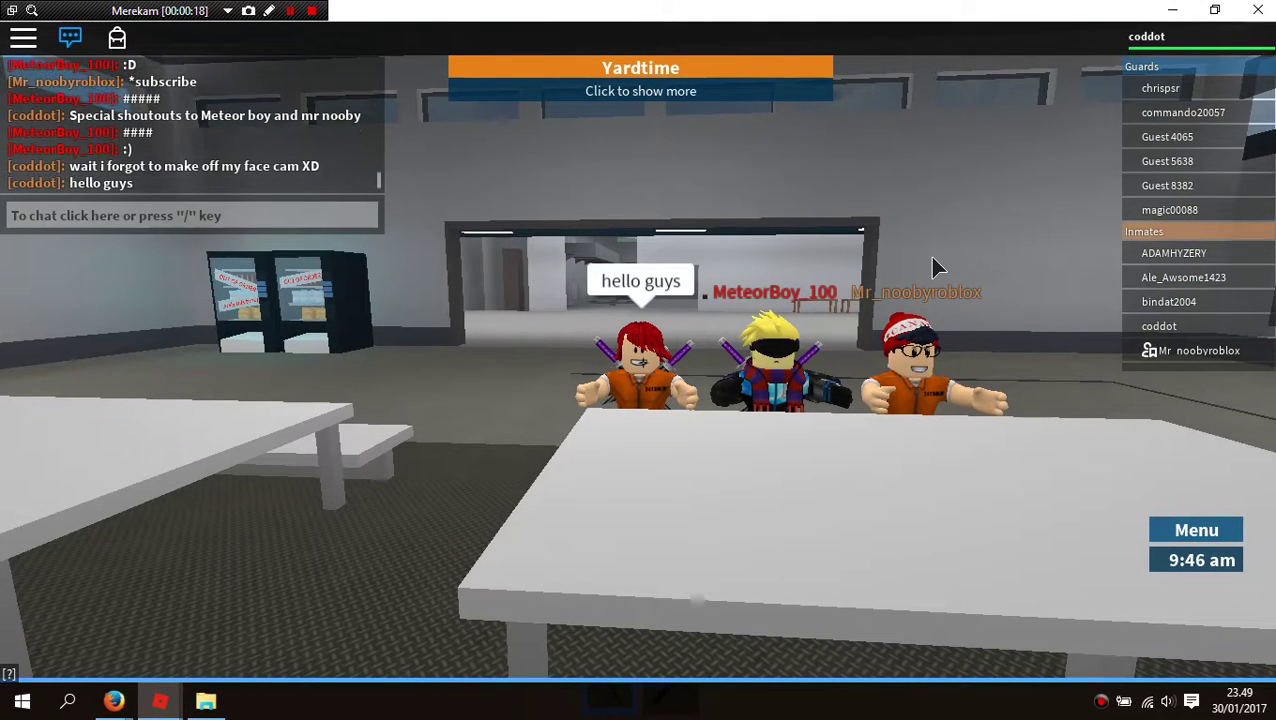
- Turn back to the three players, then briefly restore and re-hide the Spare Reborn folder
key(Right)
key(Left)
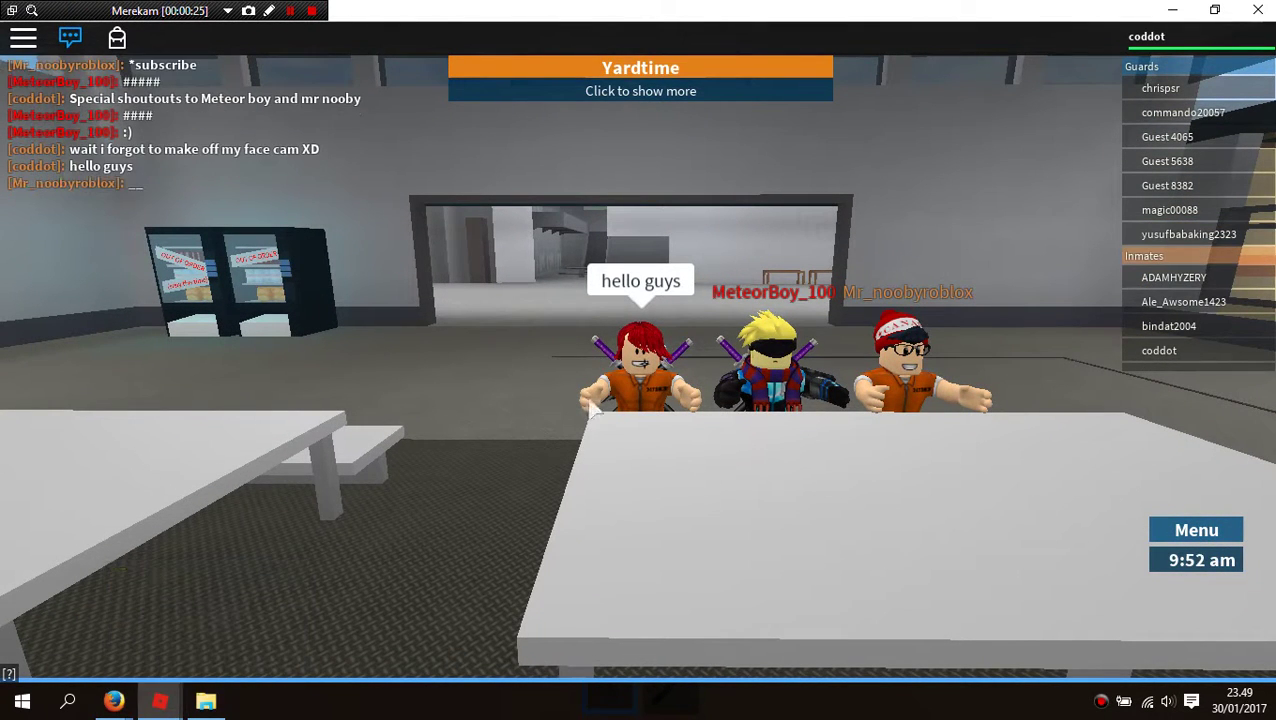
click(205, 701)
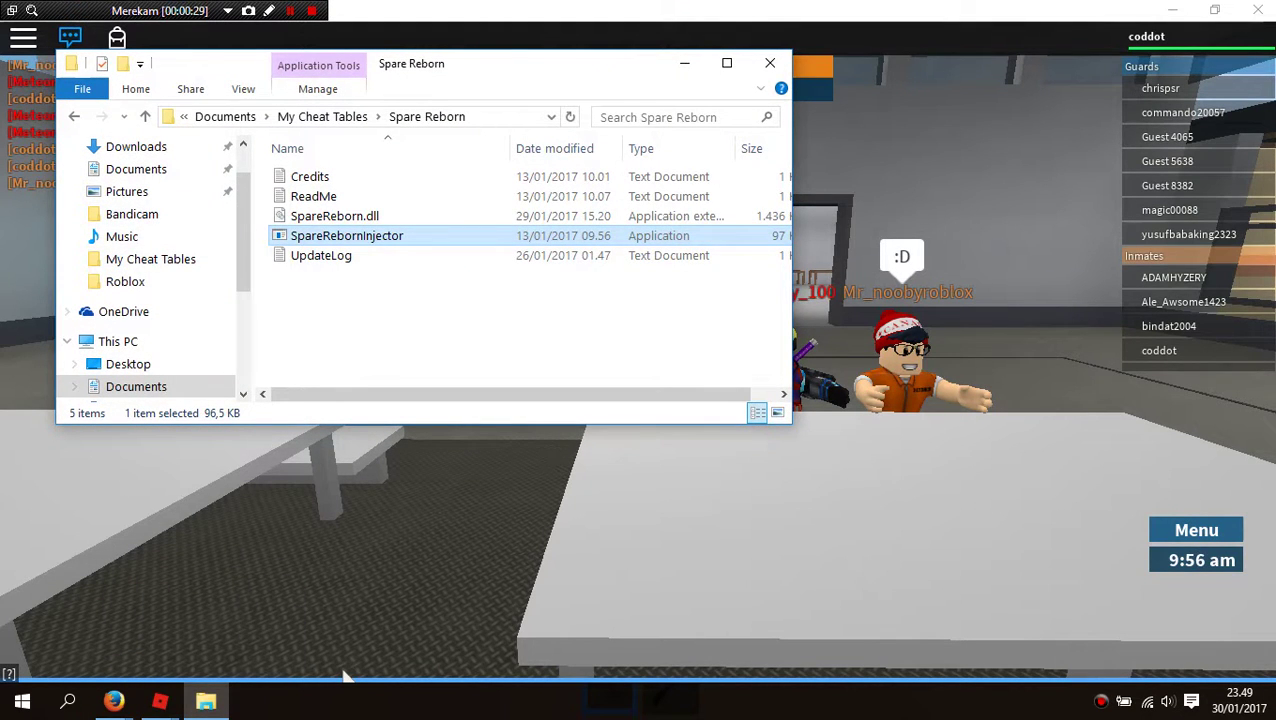
click(684, 63)
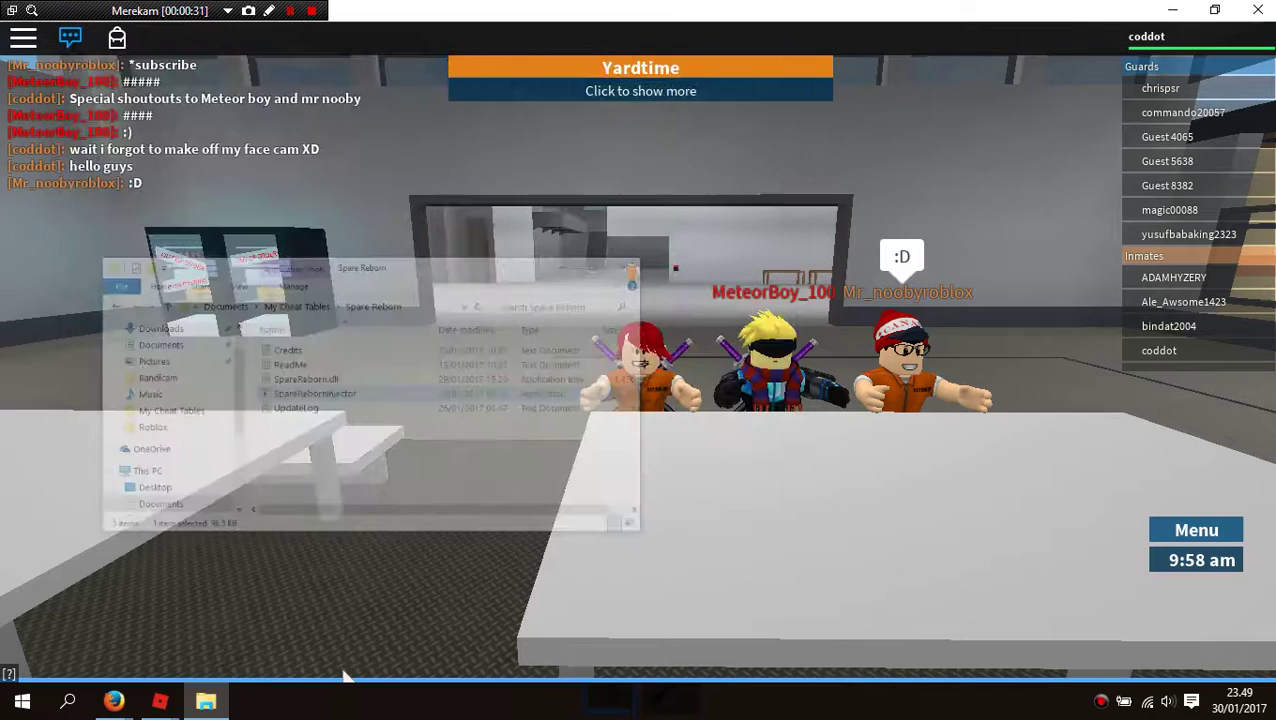
- Search Google for 'blue plasma mc' in a new Firefox tab and open the Blue Plasma MC YouTube result
mouse_move(113, 701)
click(107, 624)
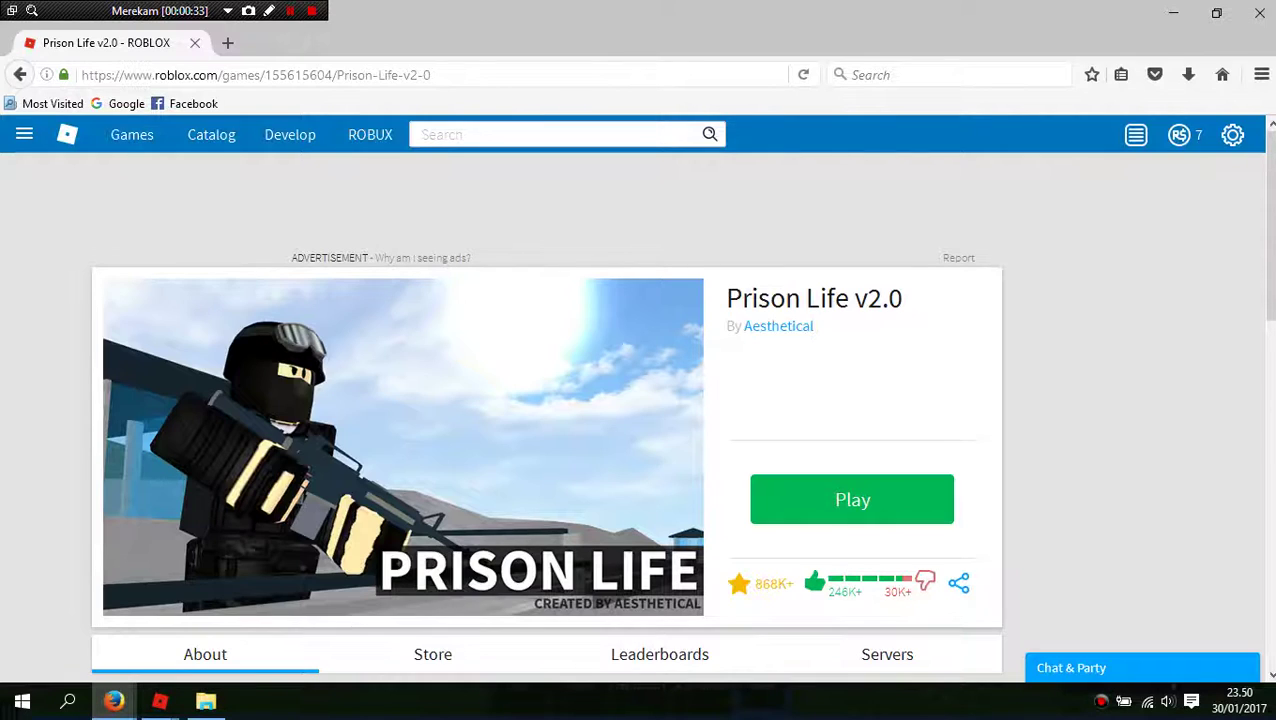
click(227, 43)
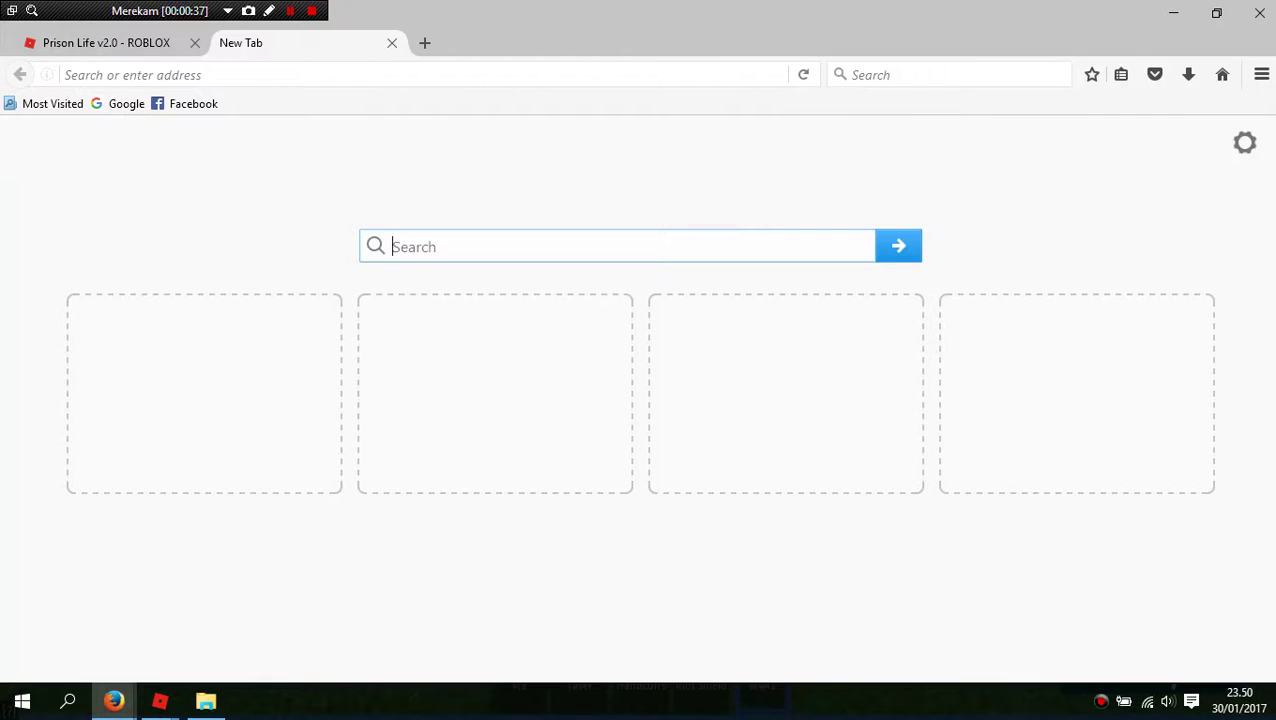
text(roblox)
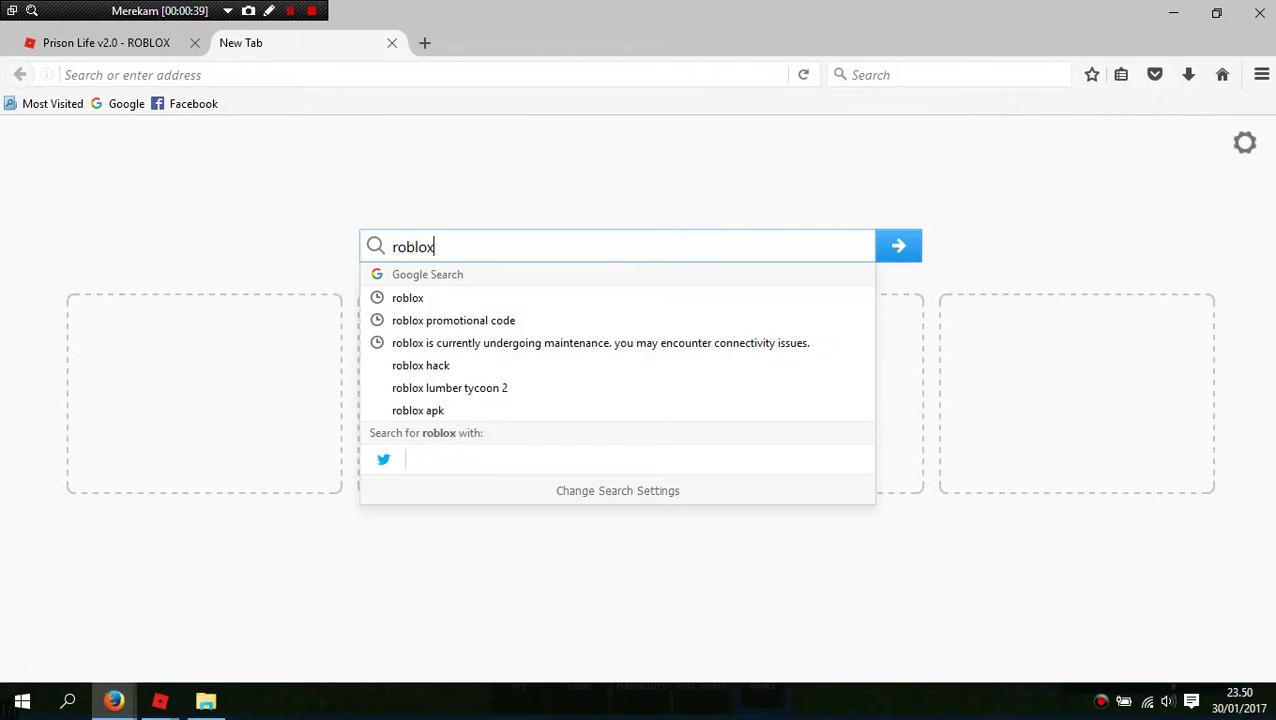
key(BackSpace)
key(BackSpace)
key(BackSpace)
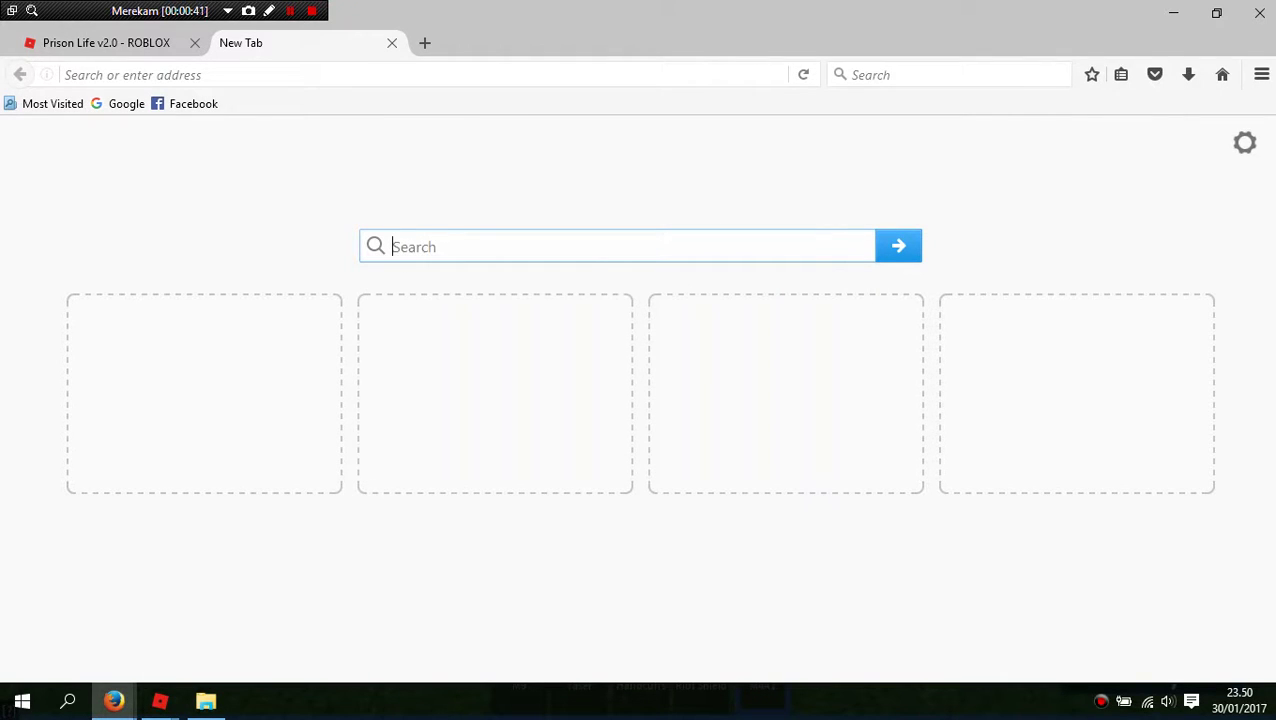
text(blueplasm)
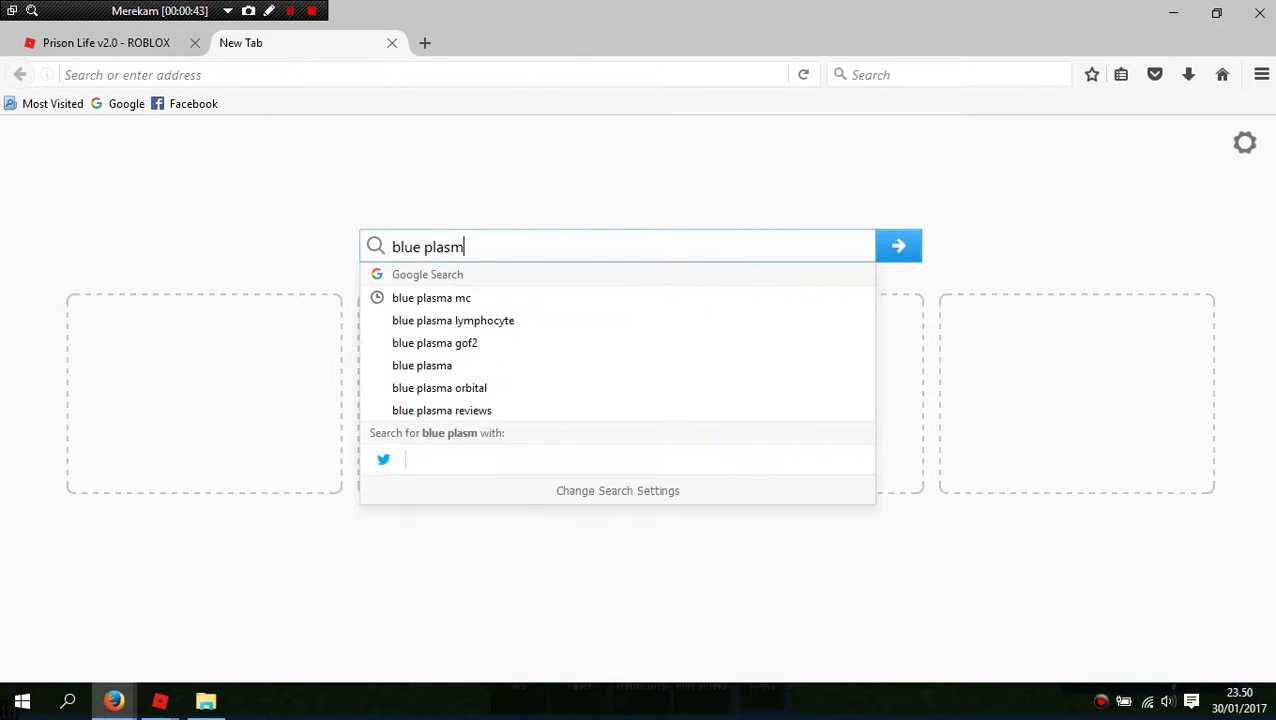
text(a)
key(Down)
key(Return)
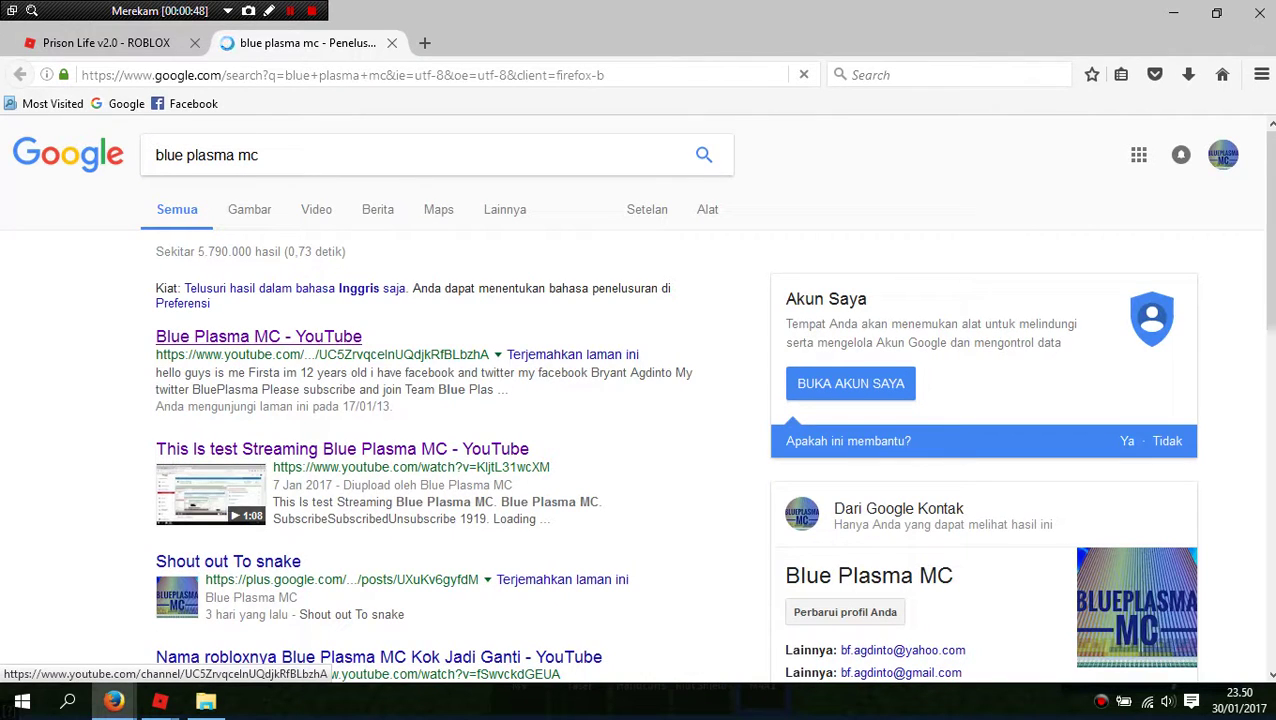
click(258, 337)
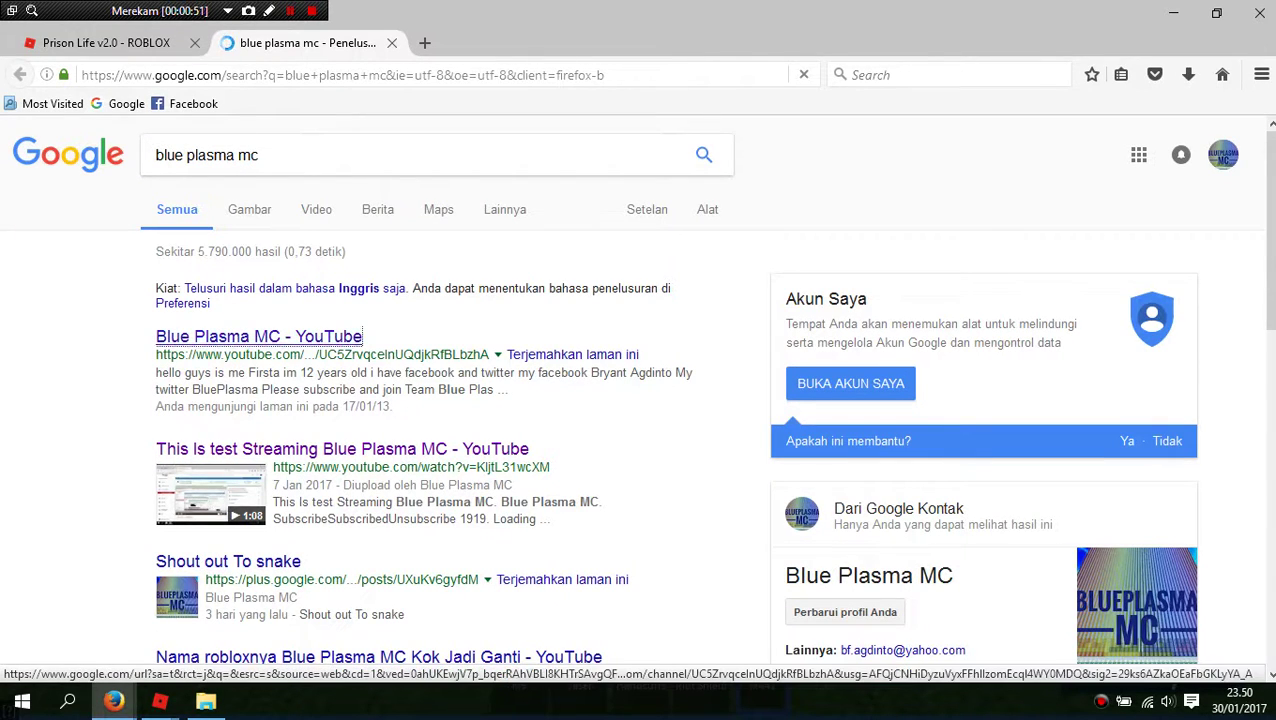
scroll(638, 400, down, 1)
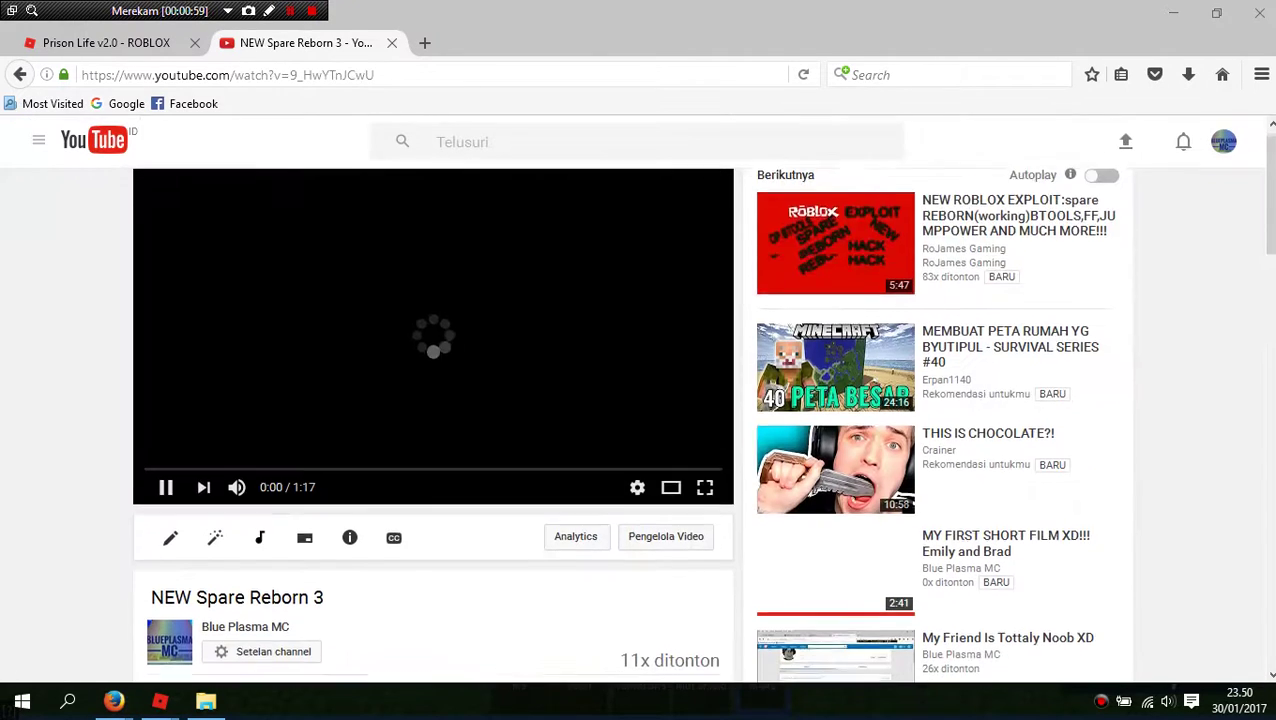
scroll(640, 420, down, 3)
scroll(640, 420, up, 2)
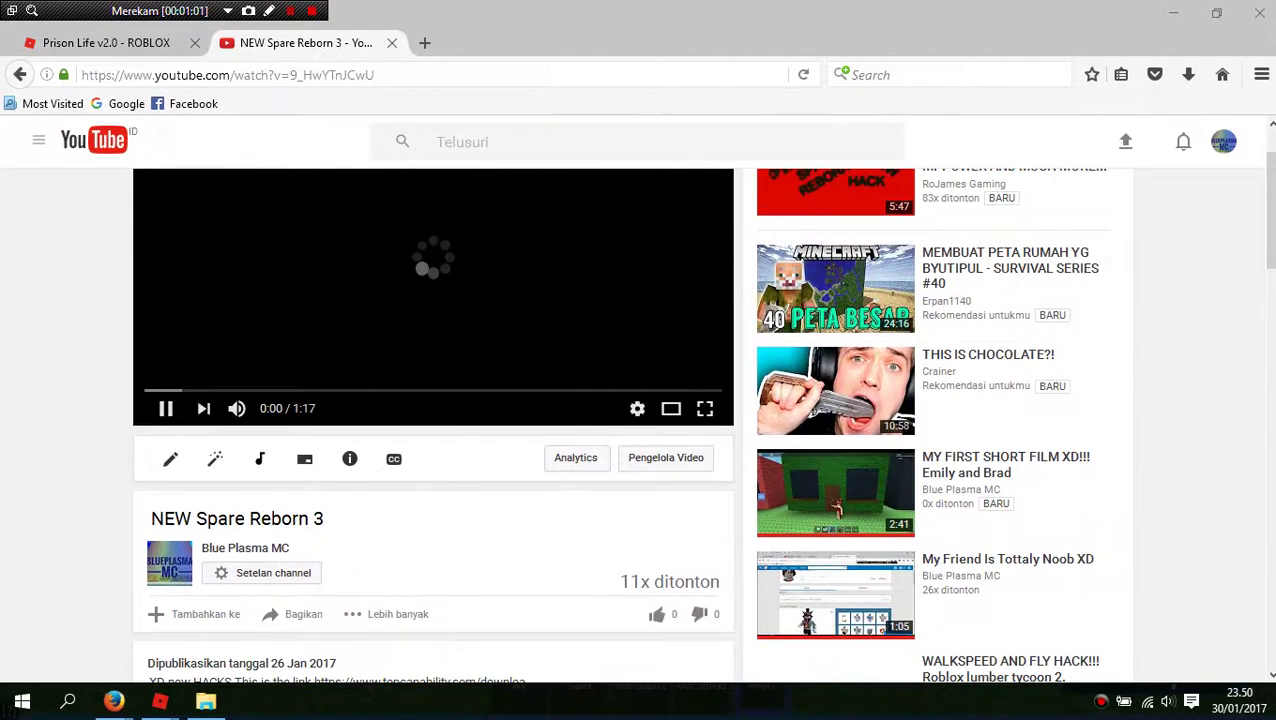
scroll(640, 420, down, 2)
scroll(640, 420, down, 2)
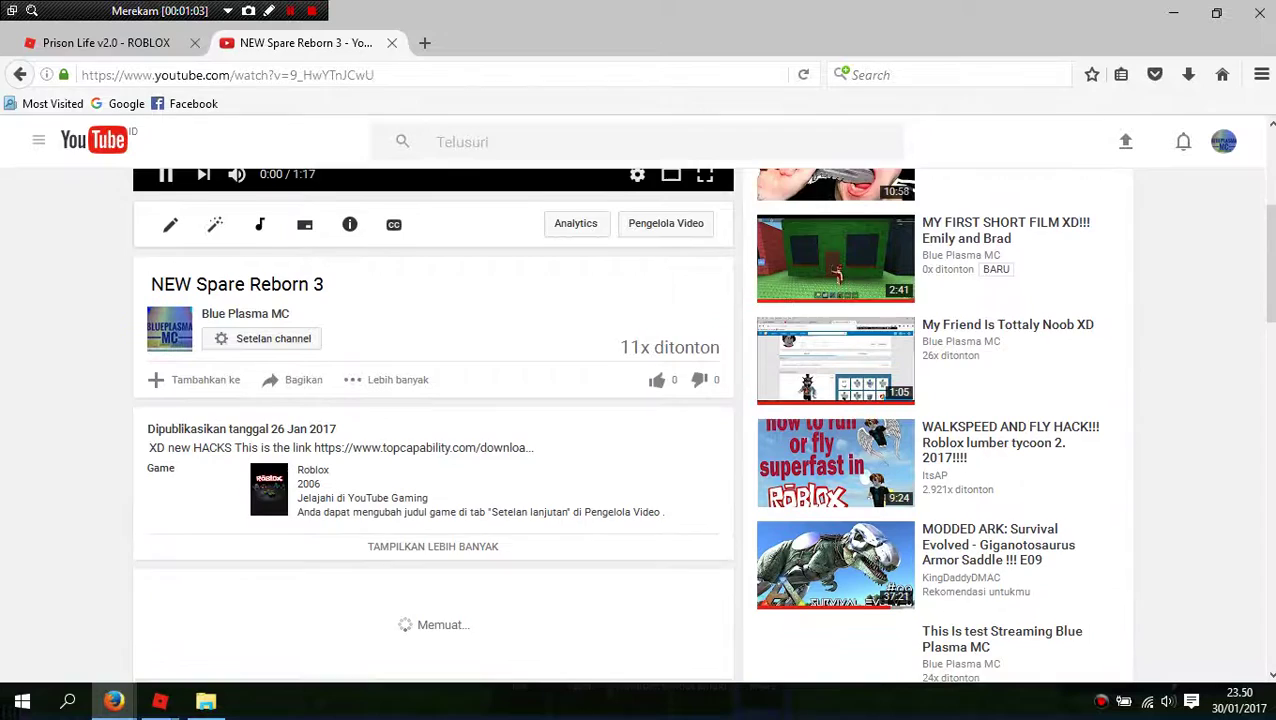
scroll(640, 420, down, 1)
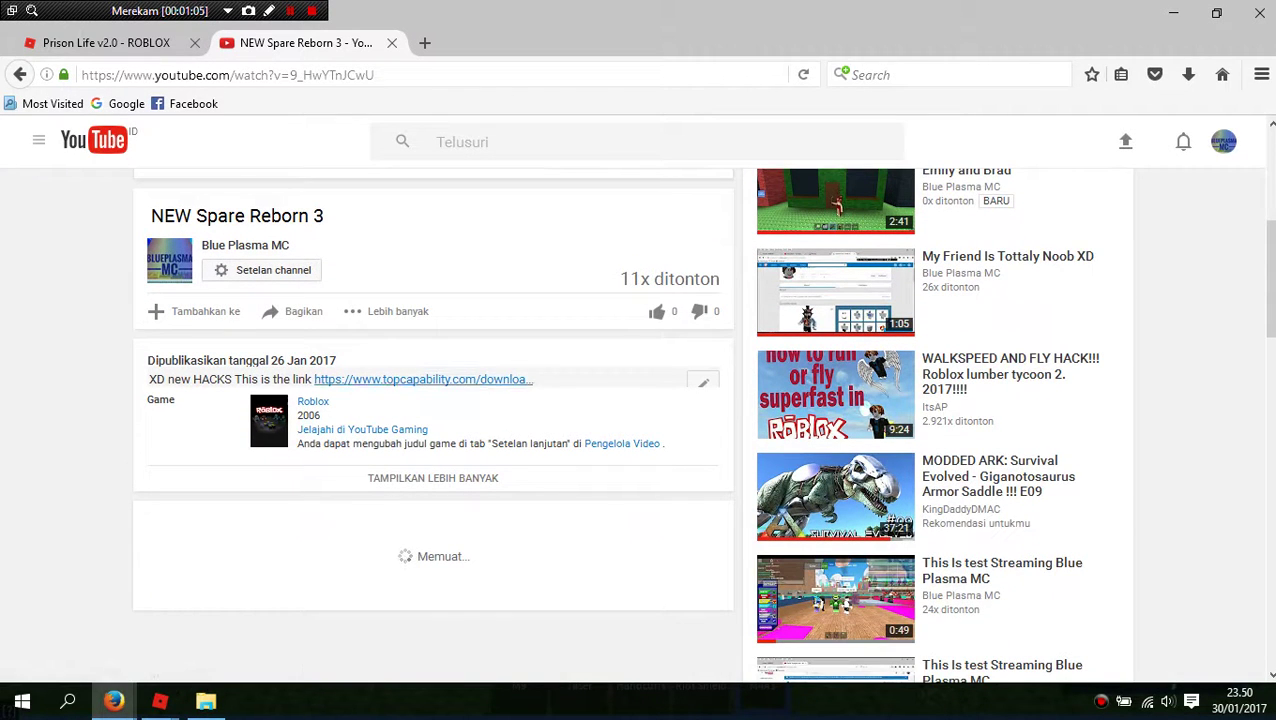
- Open the description's download link in a new tab and save SpareReborn.zip
right_click(420, 380)
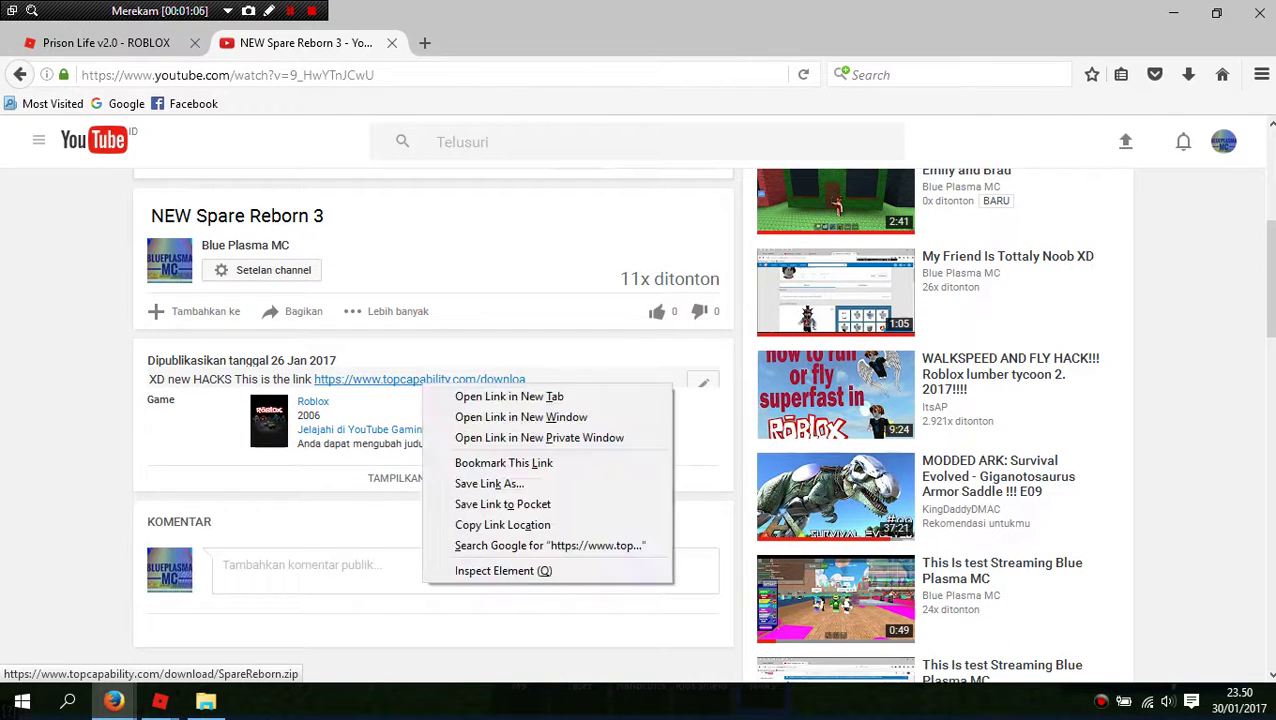
click(470, 395)
key(ctrl+Tab)
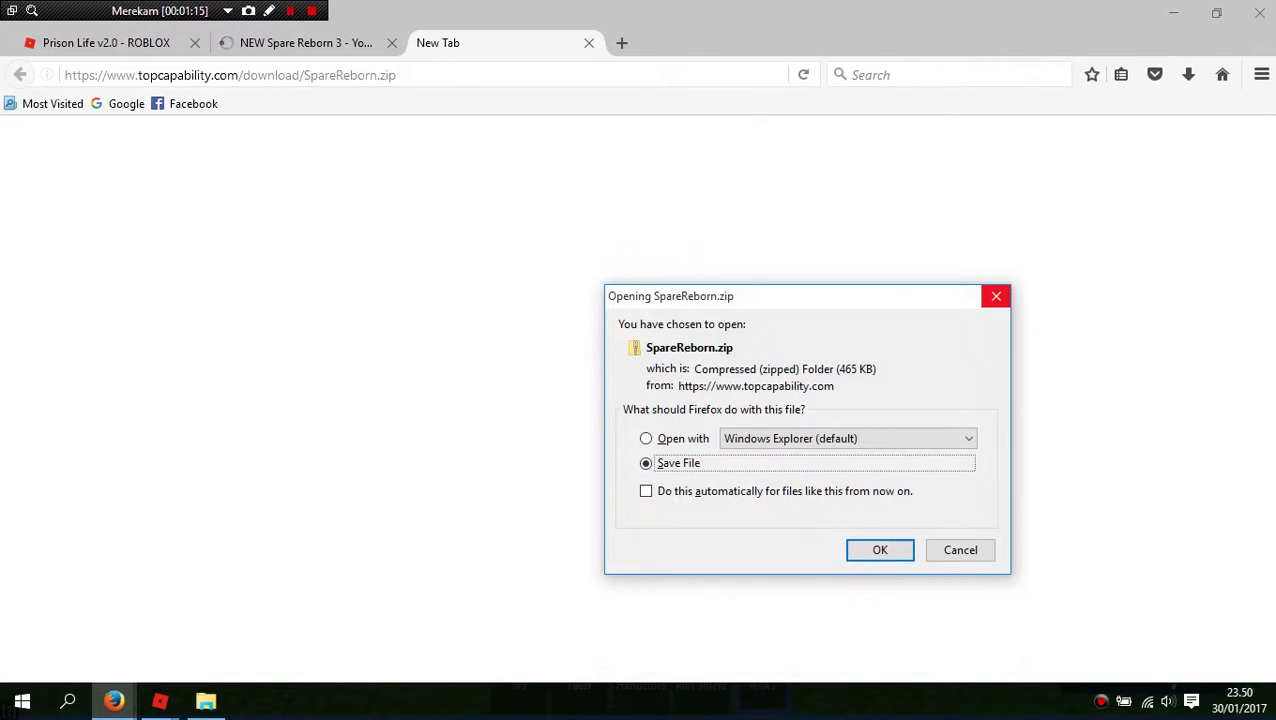
click(996, 296)
- Close the download and blank tabs and return to the Roblox game
click(589, 43)
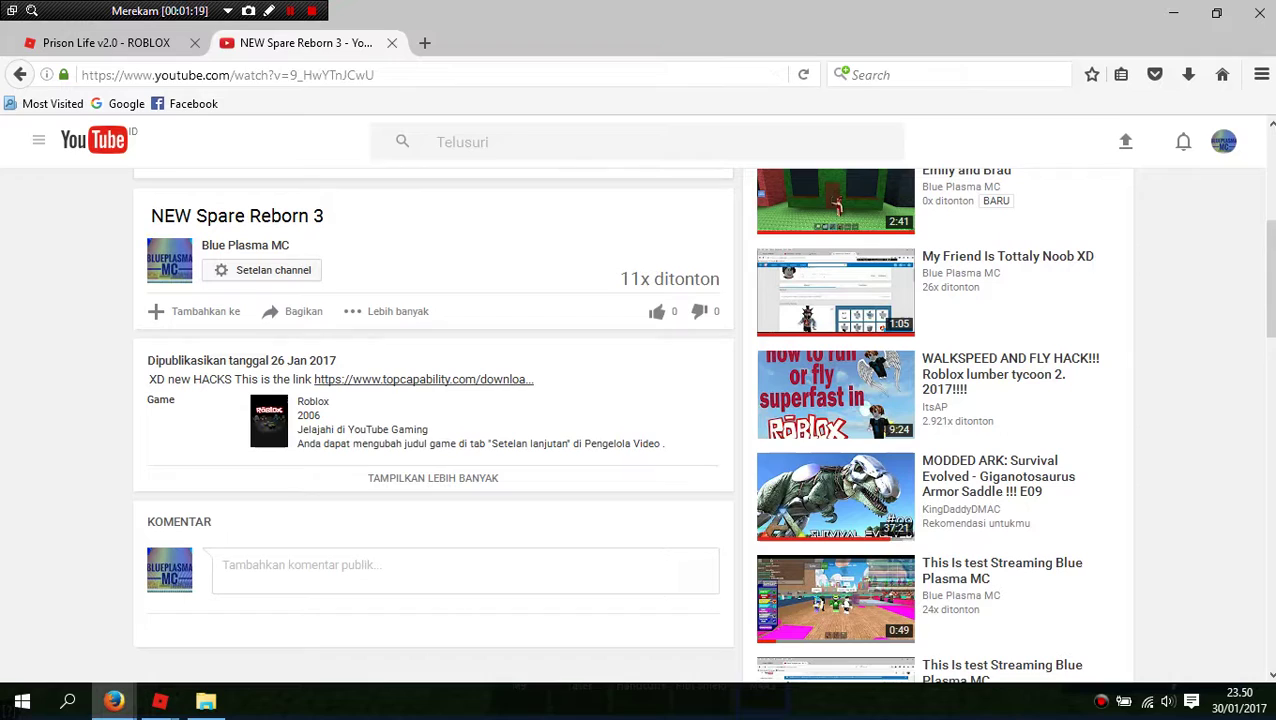
key(ctrl+t)
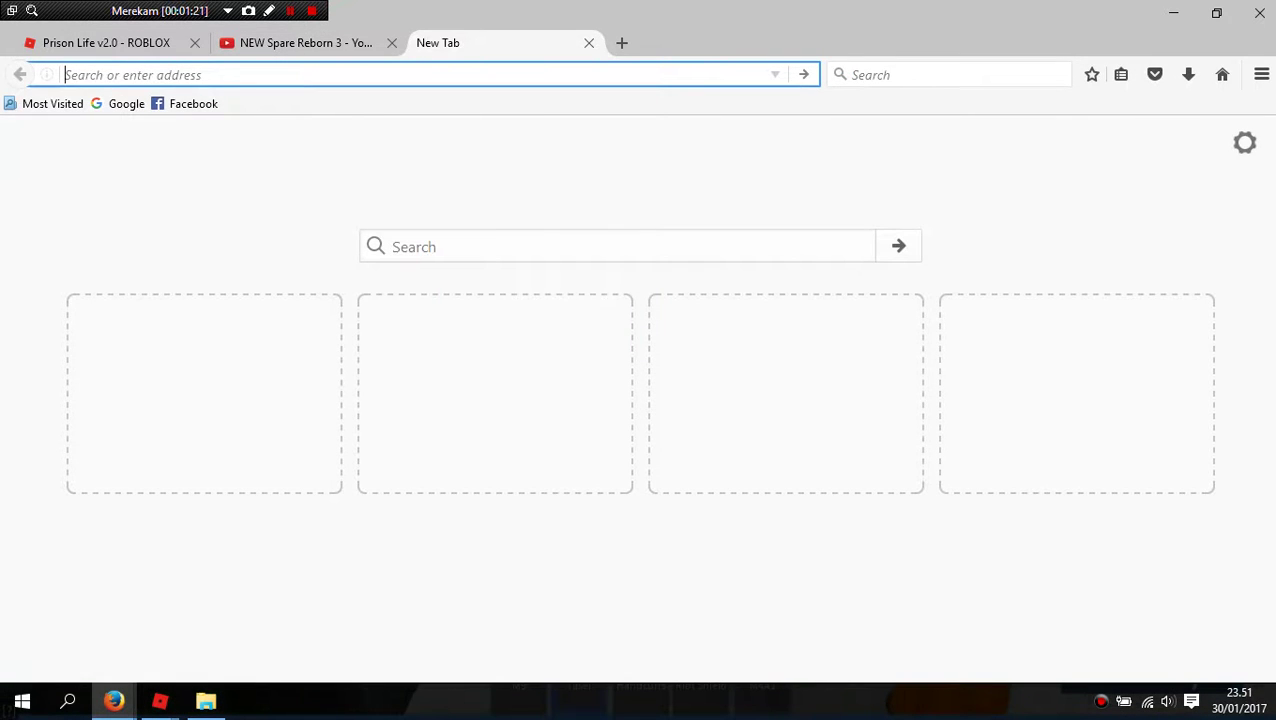
click(589, 43)
key(alt+Tab)
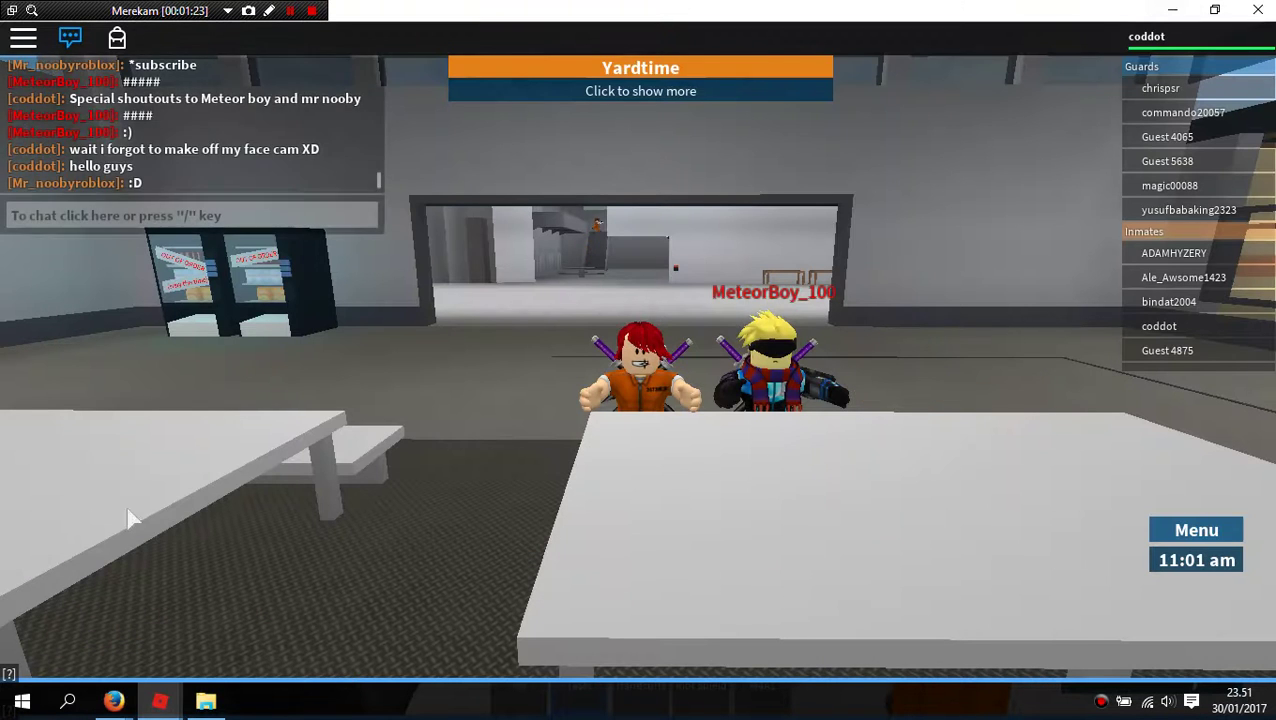
- Go up to My Cheat Tables, open the Spare Reborn folder and select ReadMe
click(205, 702)
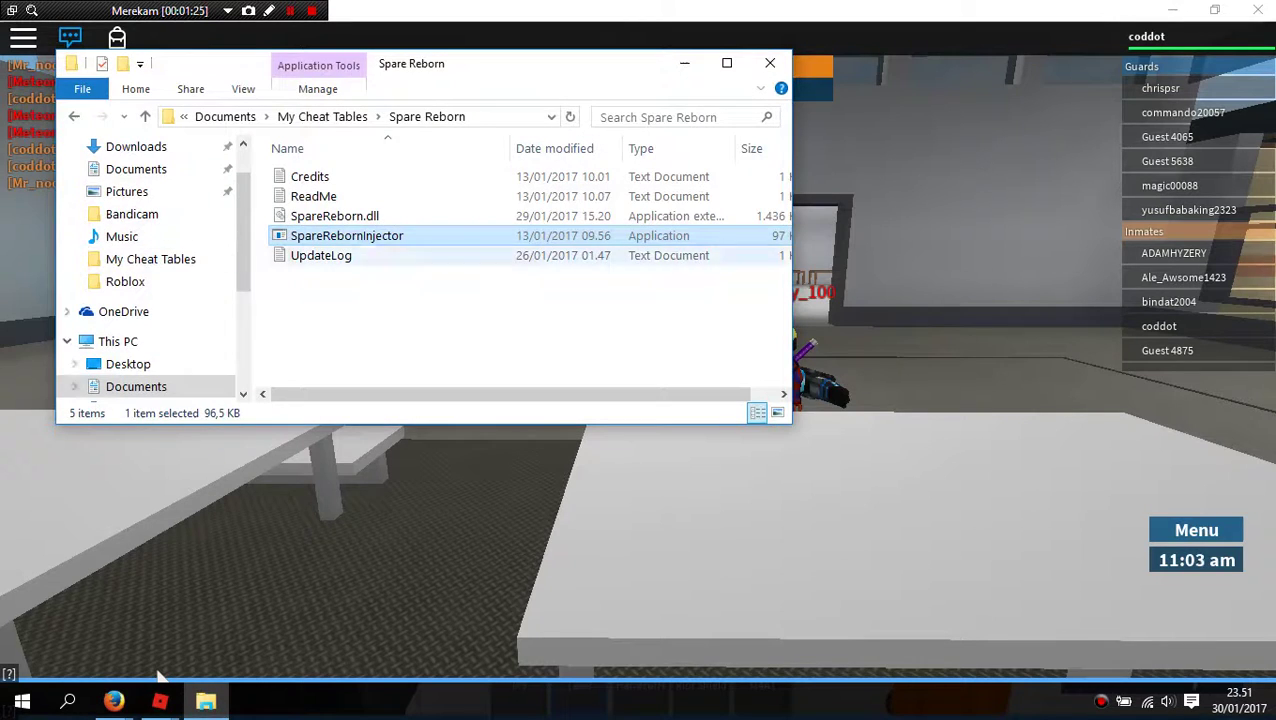
key(alt+Up)
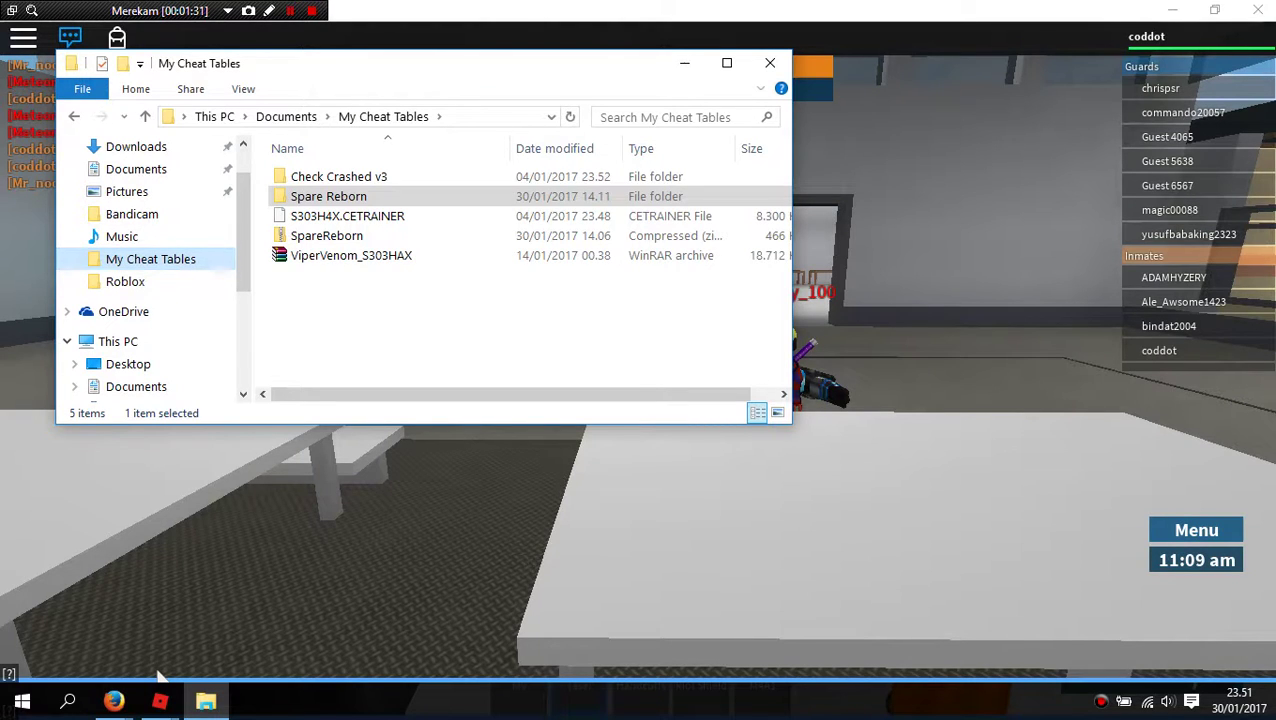
drag(344, 285, 344, 264)
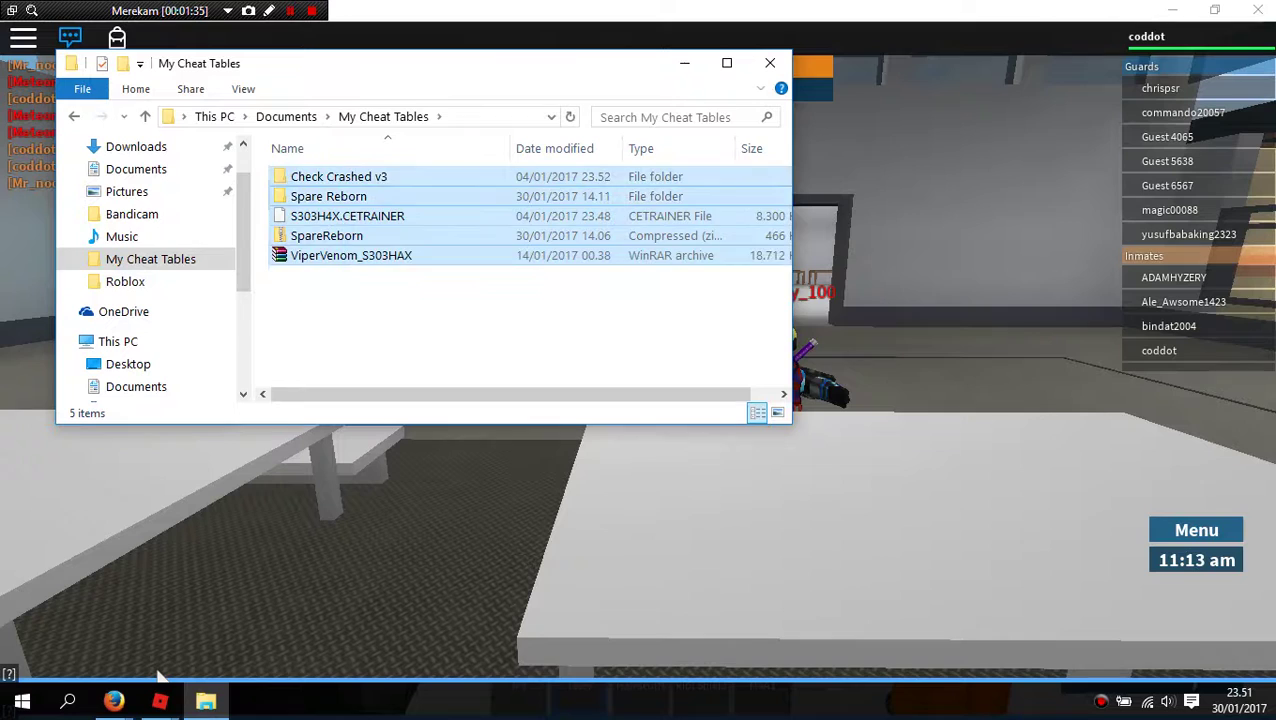
mouse_move(344, 264)
mouse_down()
mouse_move(344, 165)
mouse_move(334, 262)
mouse_move(334, 216)
mouse_up()
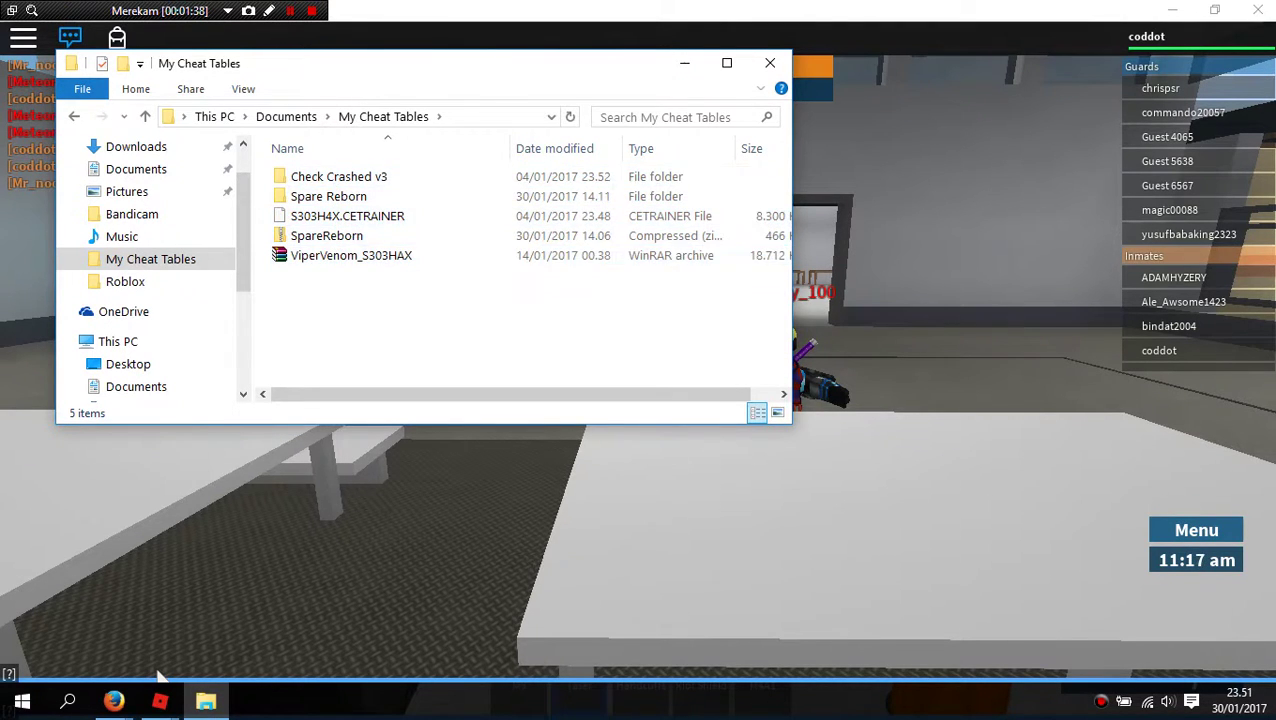
double_click(330, 196)
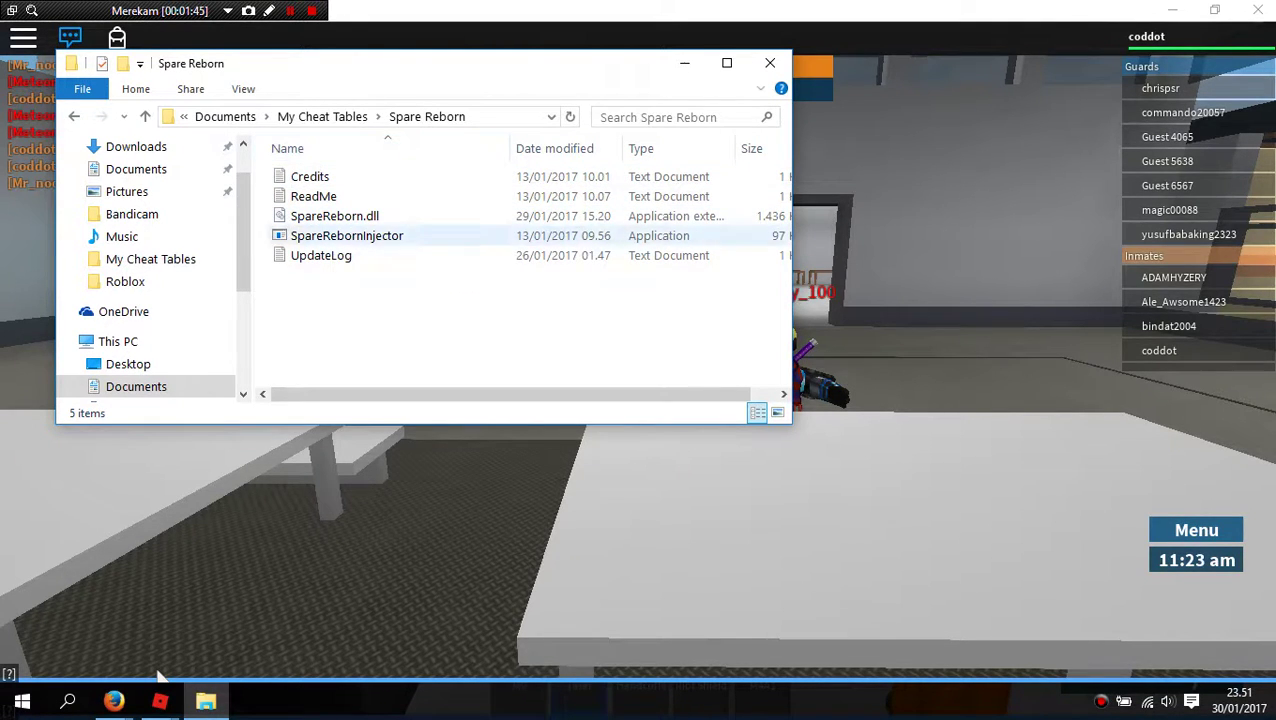
click(313, 196)
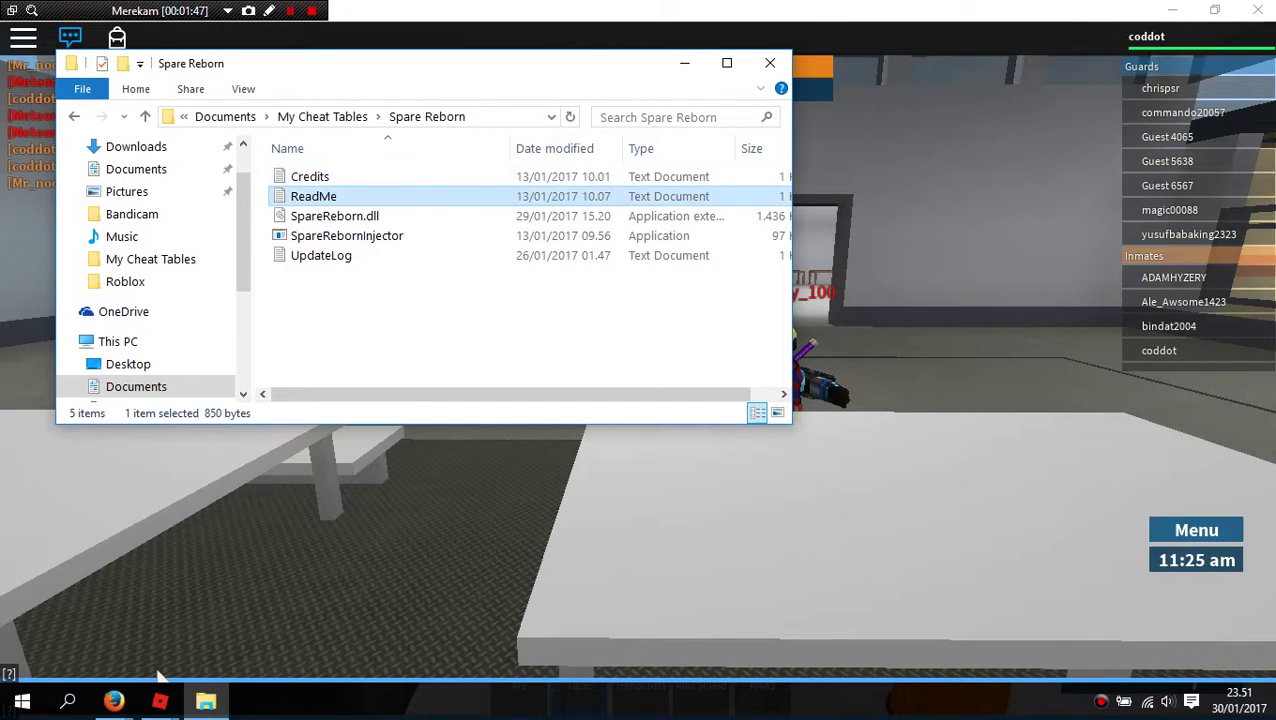
- Open the ReadMe in Notepad and highlight the 'Spare Reborn isn't loading?' text while reading
key(Return)
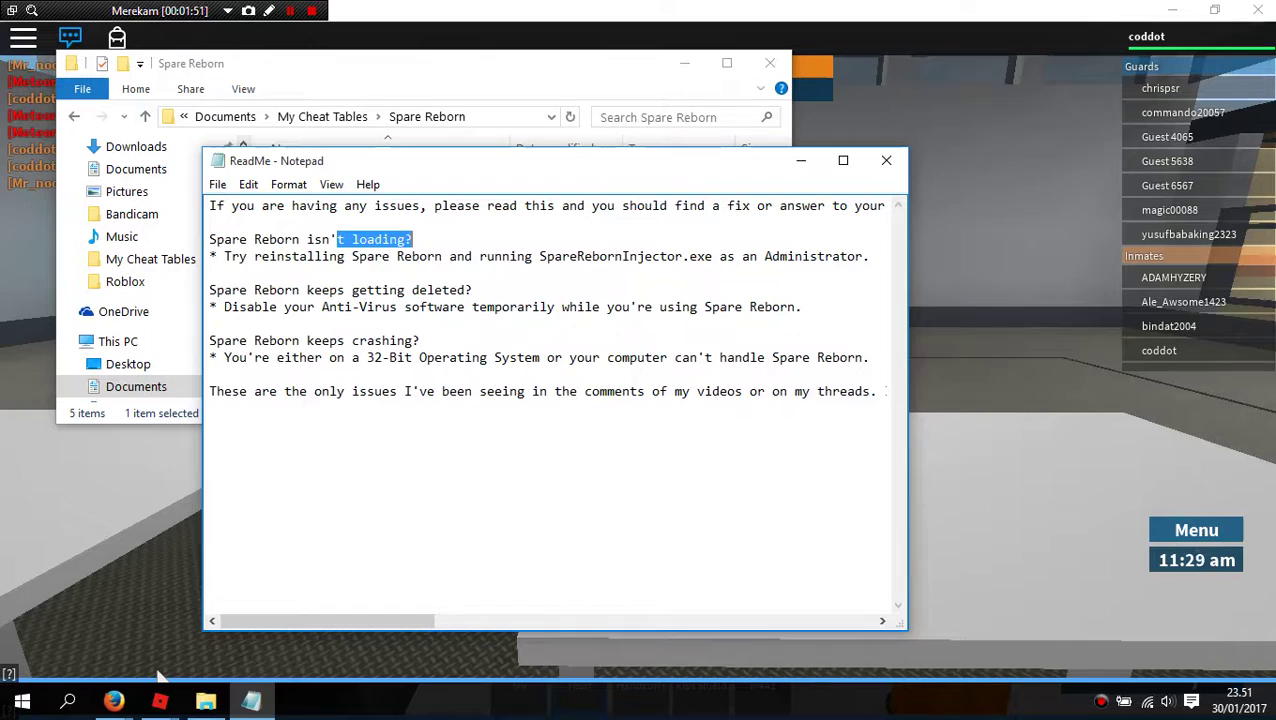
drag(209, 256, 876, 391)
drag(630, 391, 652, 391)
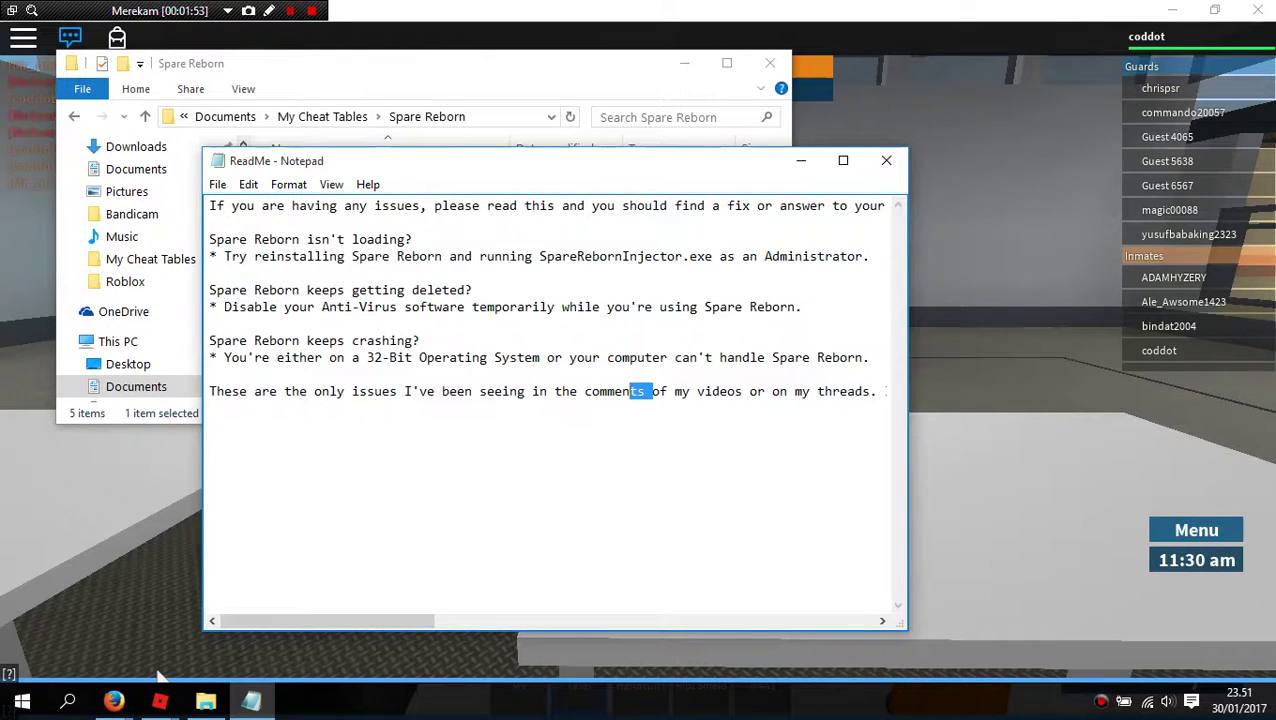
mouse_move(209, 239)
mouse_down()
mouse_move(209, 273)
mouse_move(524, 391)
mouse_up()
click(306, 239)
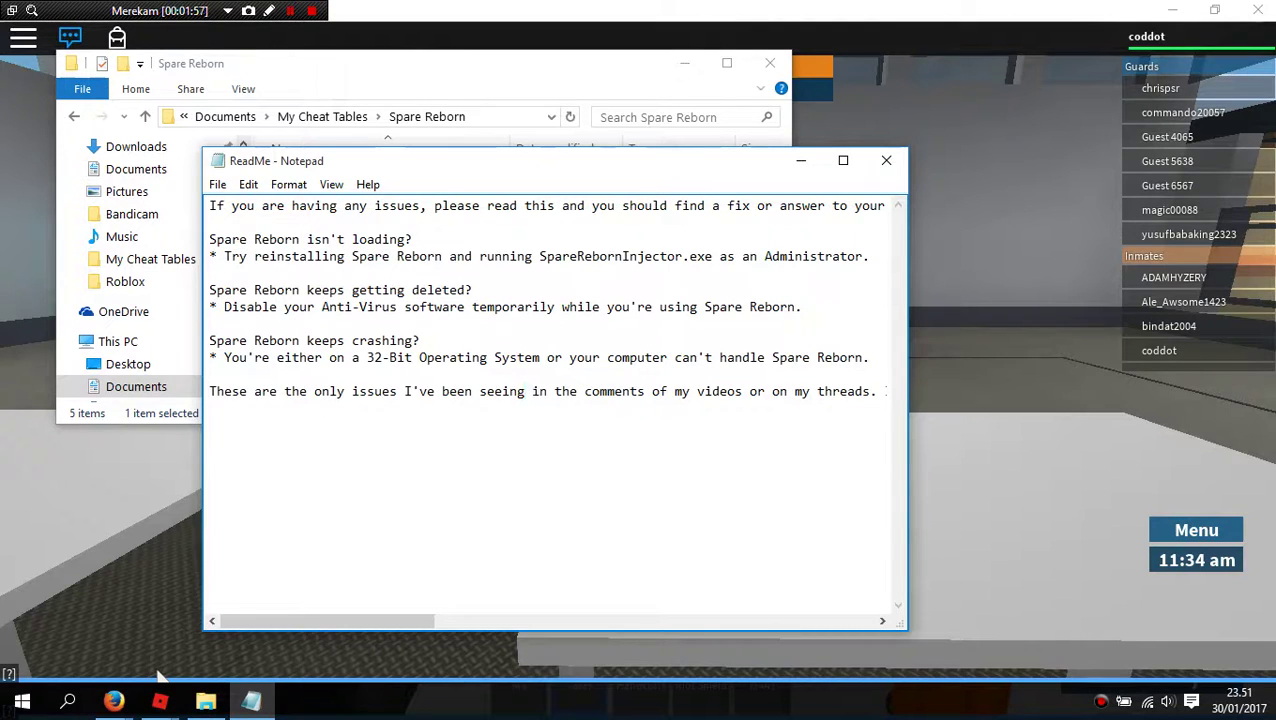
- Highlight the not-loading question and its fix, then close the ReadMe
drag(216, 239, 875, 391)
click(849, 357)
drag(700, 161, 735, 173)
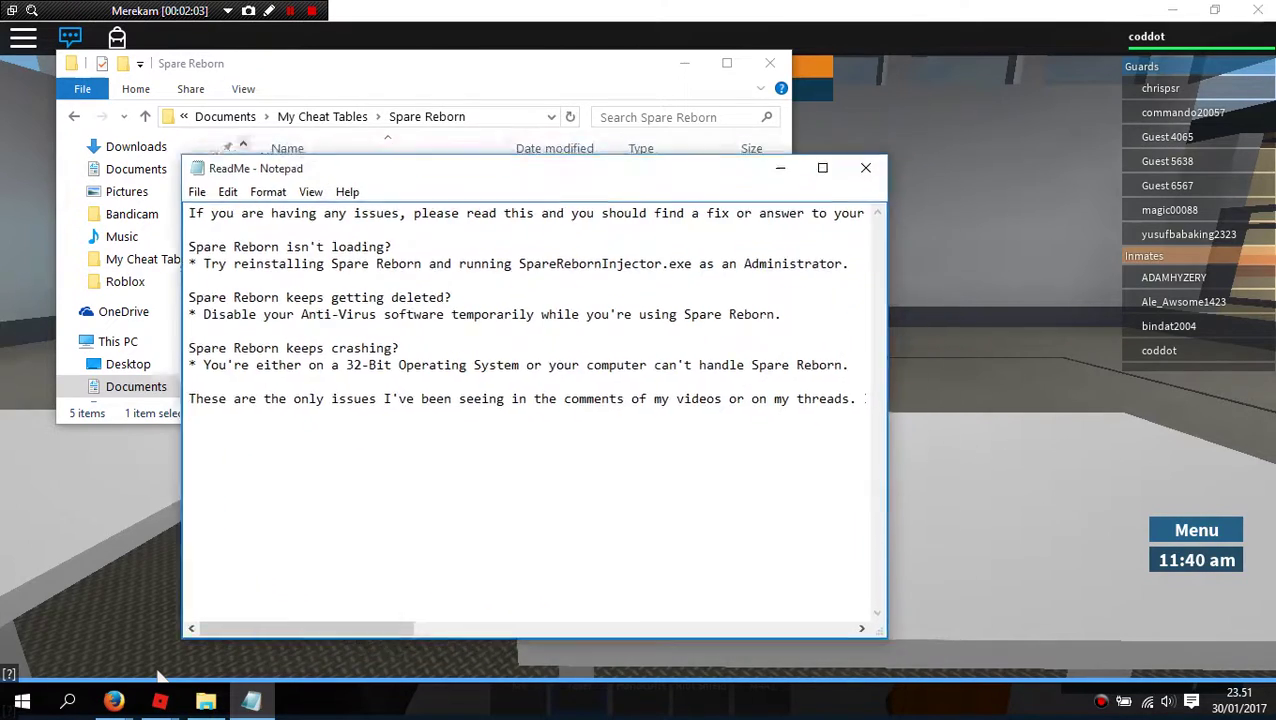